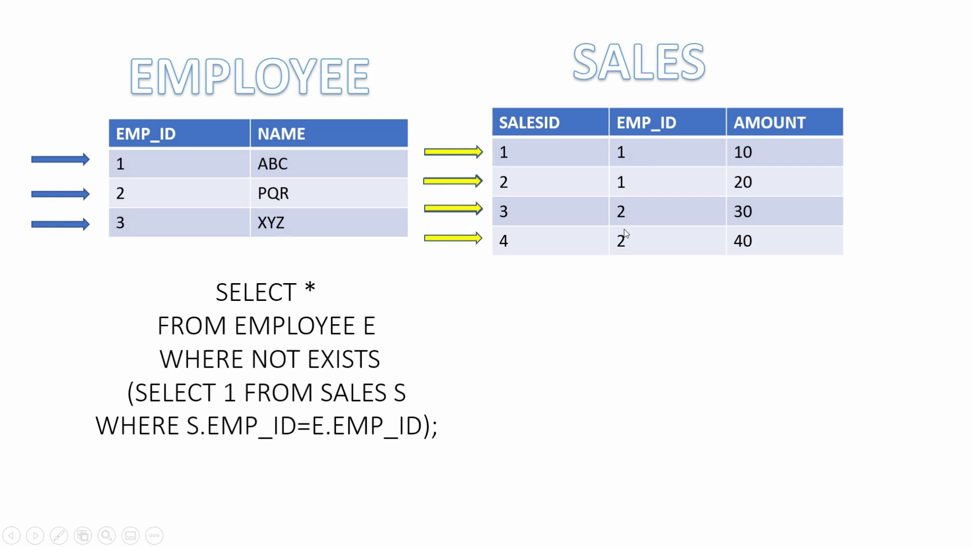
Step: Reveal the NOT EXISTS slide's result table showing row 3, XYZ
{"action": "left_click", "coordinate": [624, 233]}
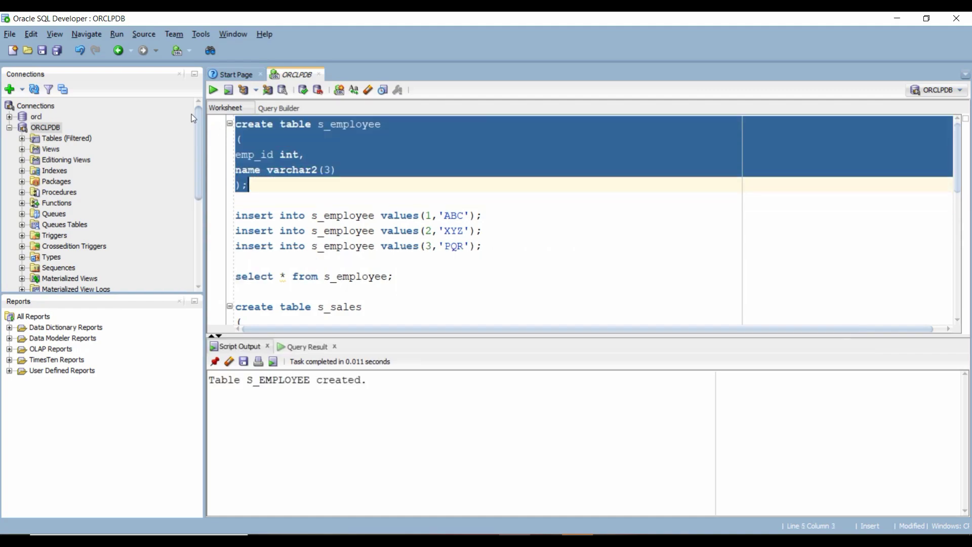
Step: Create the s_employee table, insert its three employee rows, and list them
{"action": "key", "text": "shift+Down"}
{"action": "key", "text": "shift+Down"}
{"action": "key", "text": "shift+Down"}
{"action": "key", "text": "ctrl+Return"}
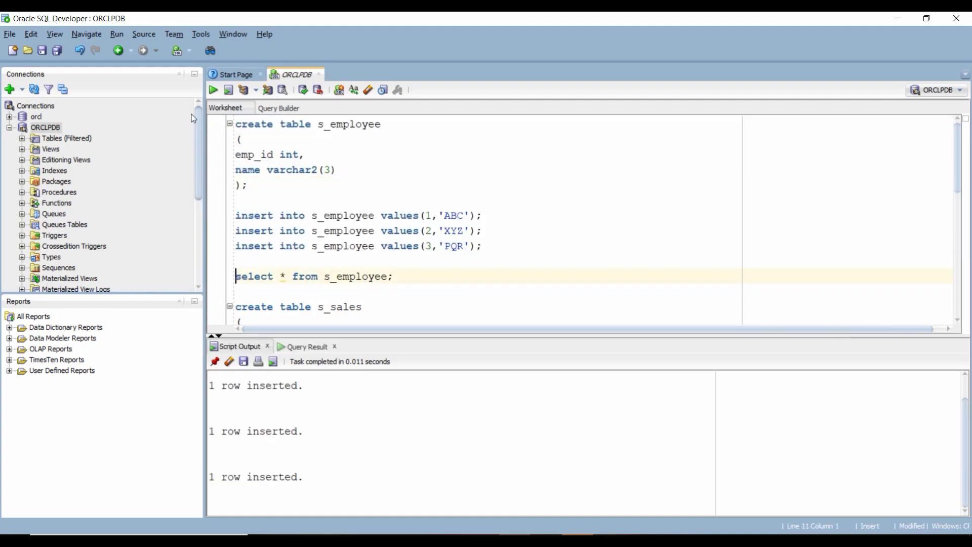
{"action": "key", "text": "Down"}
{"action": "key", "text": "shift+End"}
{"action": "key", "text": "ctrl+Return"}
Step: Create the s_sales table, insert its four sales rows, and list them
{"action": "key", "text": "Down"}
{"action": "key", "text": "Down"}
{"action": "key", "text": "shift+Down"}
{"action": "key", "text": "shift+Down"}
{"action": "key", "text": "shift+Down"}
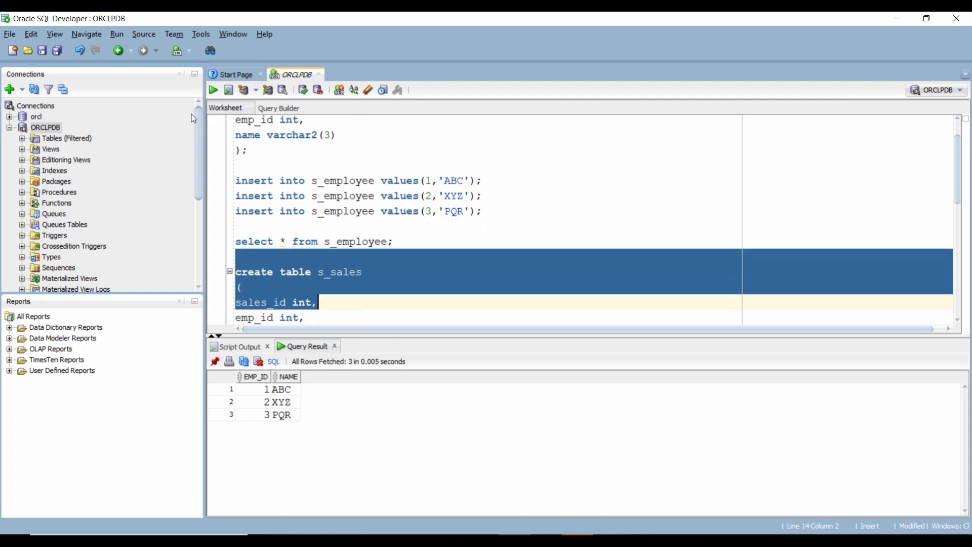
{"action": "key", "text": "shift+Down"}
{"action": "key", "text": "shift+Down"}
{"action": "key", "text": "shift+Down"}
{"action": "key", "text": "ctrl+Return"}
{"action": "key", "text": "Down"}
{"action": "key", "text": "shift+Down"}
{"action": "key", "text": "shift+Down"}
{"action": "key", "text": "shift+Down"}
{"action": "key", "text": "shift+Down"}
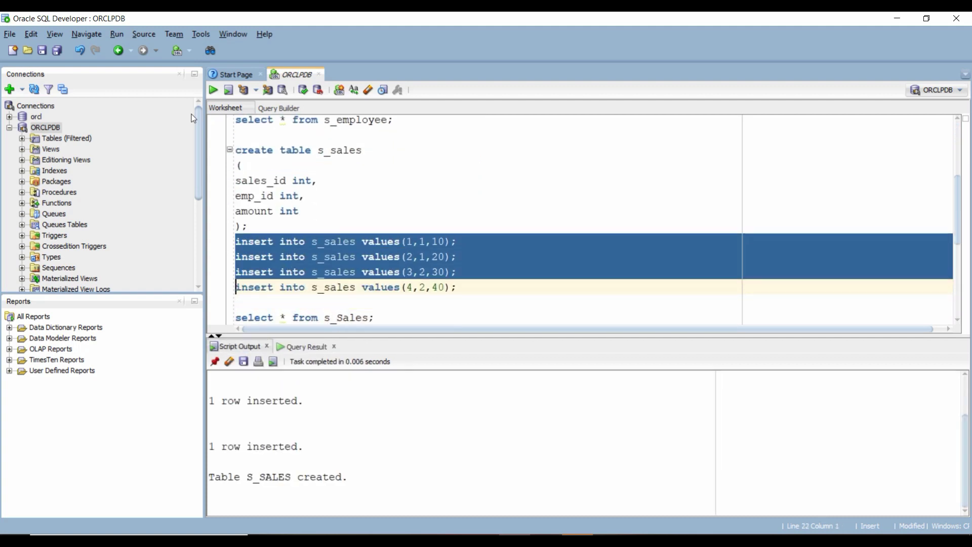
{"action": "key", "text": "ctrl+Return"}
{"action": "key", "text": "Down"}
{"action": "key", "text": "shift+End"}
{"action": "key", "text": "ctrl+Return"}
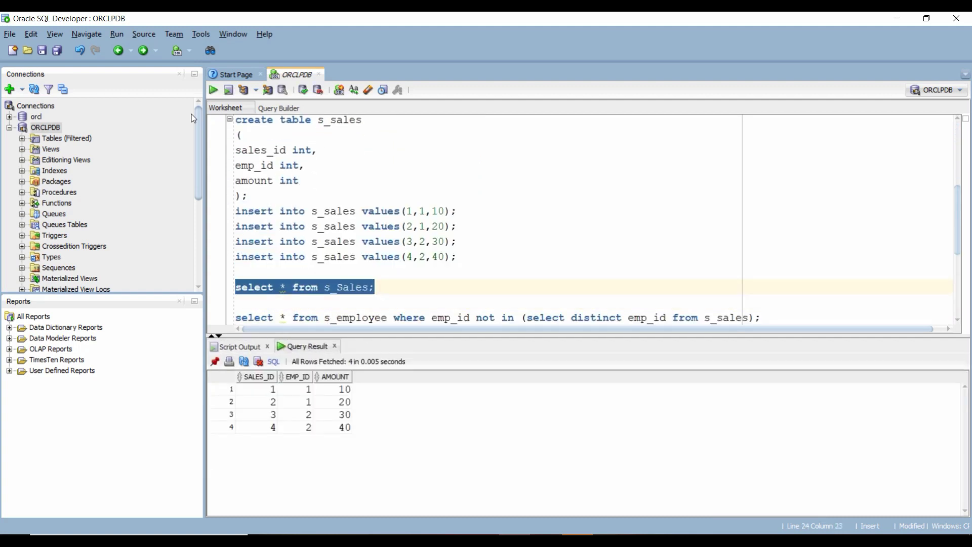
Step: Run the NOT IN query, returning employee 3, PQR
{"action": "key", "text": "Down"}
{"action": "key", "text": "Down"}
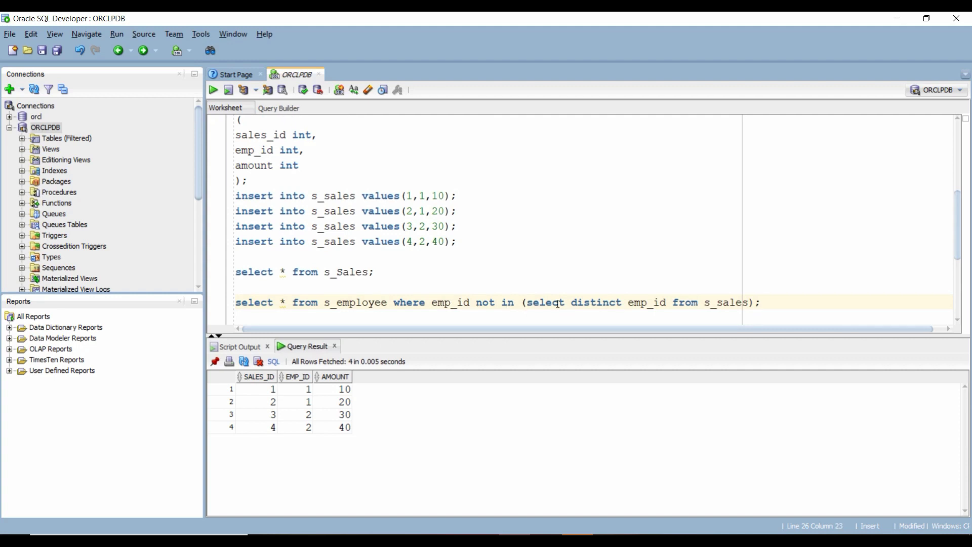
{"action": "triple_click", "coordinate": [620, 302]}
{"action": "key", "text": "ctrl+Return"}
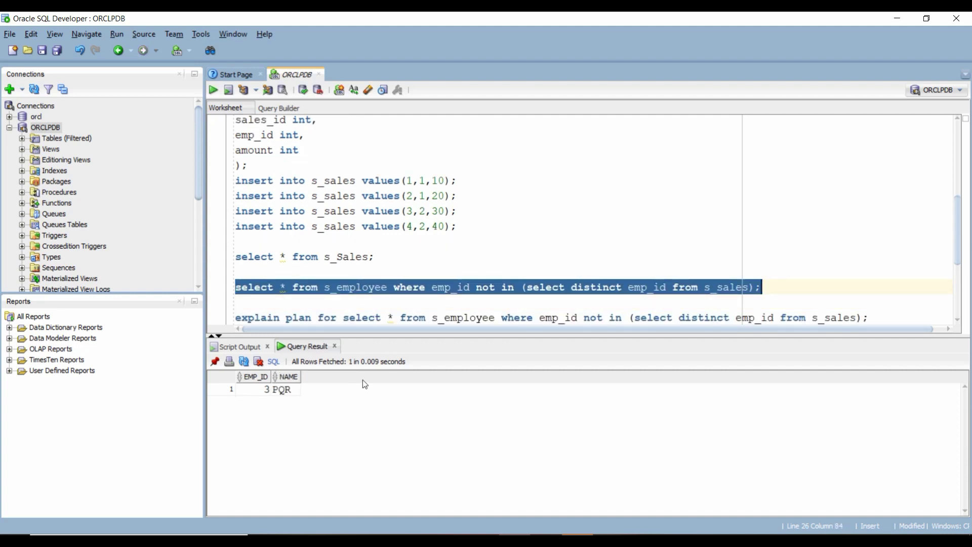
Step: Explain and display the NOT IN query's plan, showing HASH JOIN ANTI NA
{"action": "left_click", "coordinate": [433, 318]}
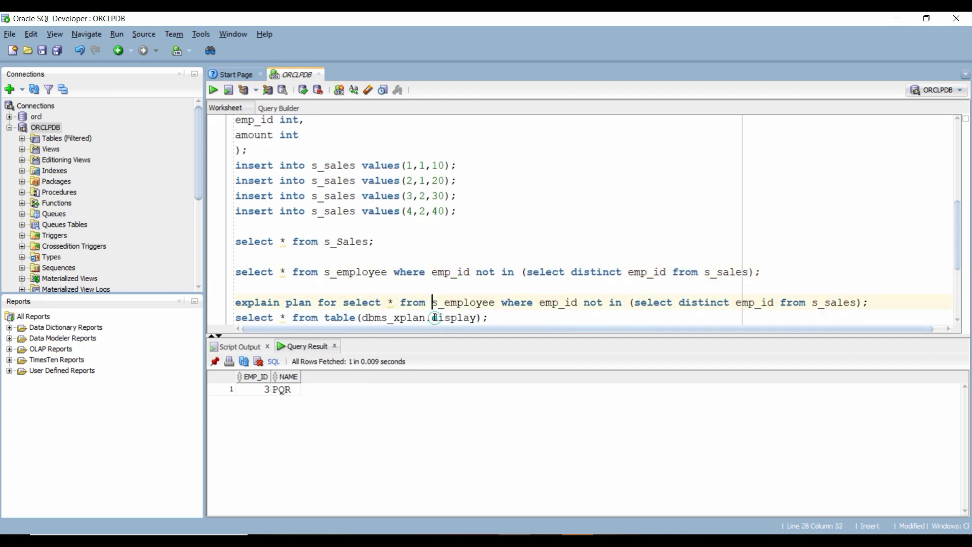
{"action": "key", "text": "shift+End"}
{"action": "key", "text": "ctrl+Return"}
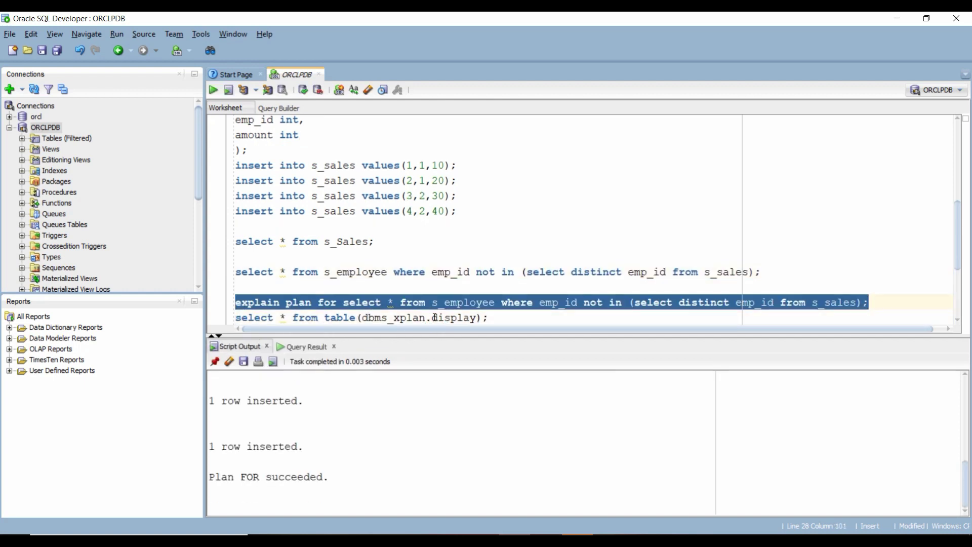
{"action": "left_click", "coordinate": [433, 317]}
{"action": "key", "text": "End"}
{"action": "key", "text": "shift+Home"}
{"action": "key", "text": "ctrl+Return"}
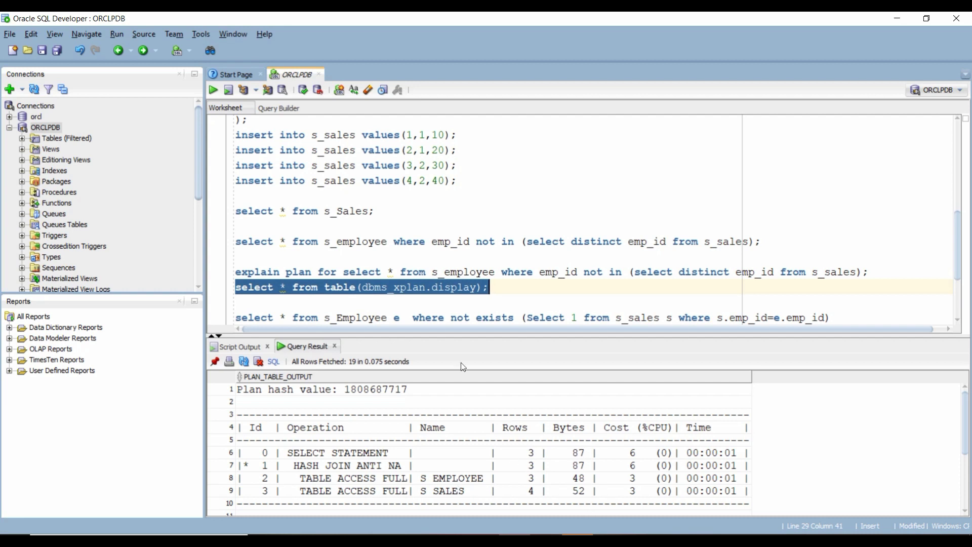
Step: Run the NOT EXISTS query and display its HASH JOIN ANTI execution plan
{"action": "key", "text": "Down"}
{"action": "key", "text": "Down"}
{"action": "key", "text": "Down"}
{"action": "key", "text": "shift+Home"}
{"action": "key", "text": "ctrl+Return"}
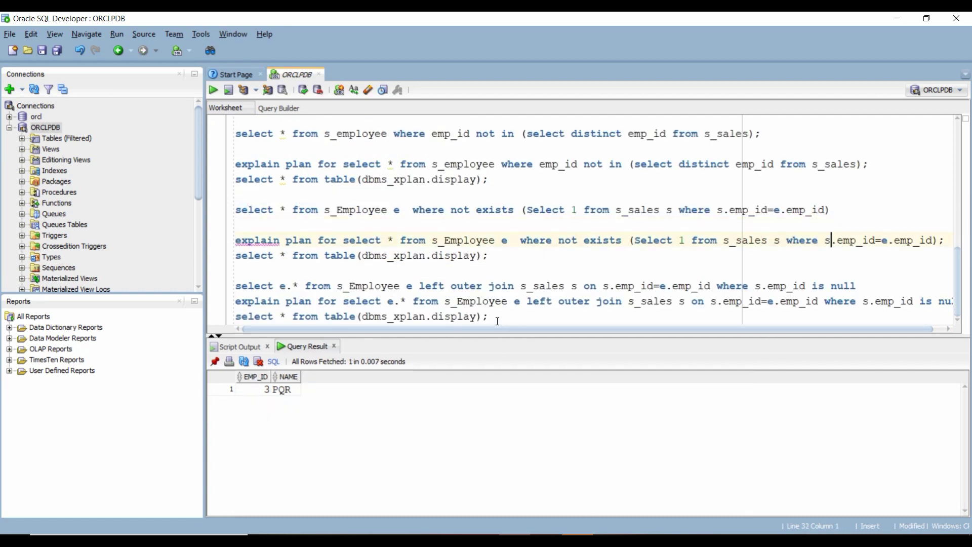
{"action": "key", "text": "shift+Home"}
{"action": "key", "text": "ctrl+Return"}
{"action": "key", "text": "Down"}
{"action": "key", "text": "End"}
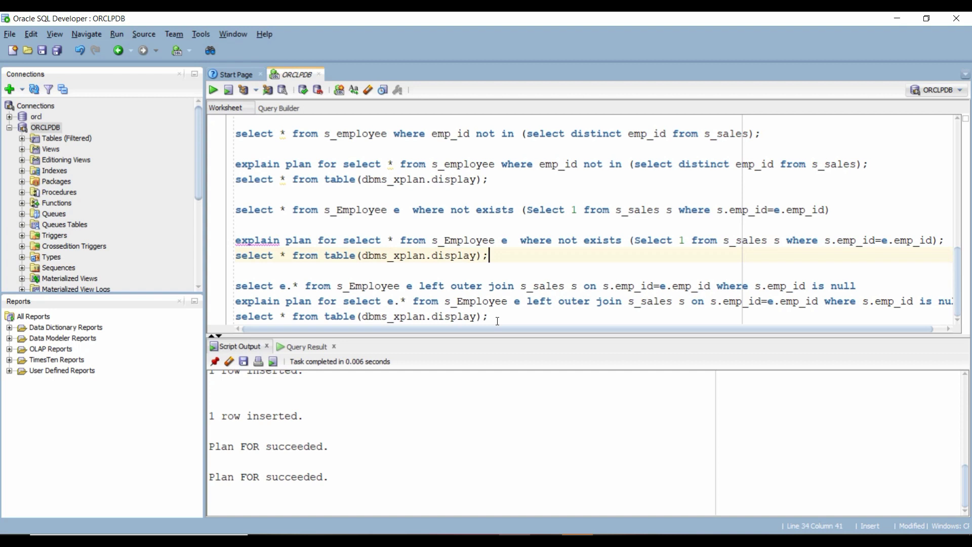
{"action": "key", "text": "shift+Home"}
{"action": "key", "text": "ctrl+Return"}
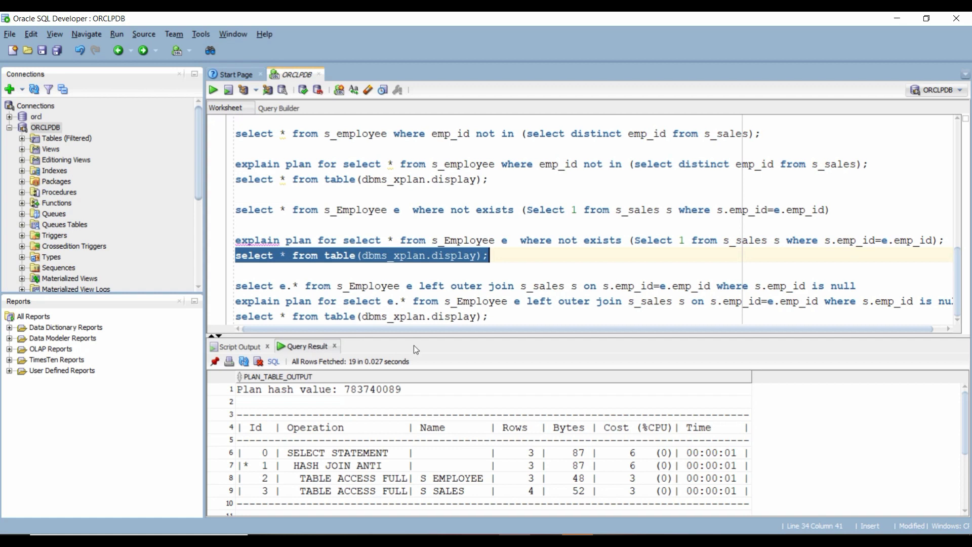
Step: Run the LEFT OUTER JOIN query, returning 3, PQR, and display its execution plan
{"action": "left_click", "coordinate": [386, 283]}
{"action": "triple_click", "coordinate": [386, 283]}
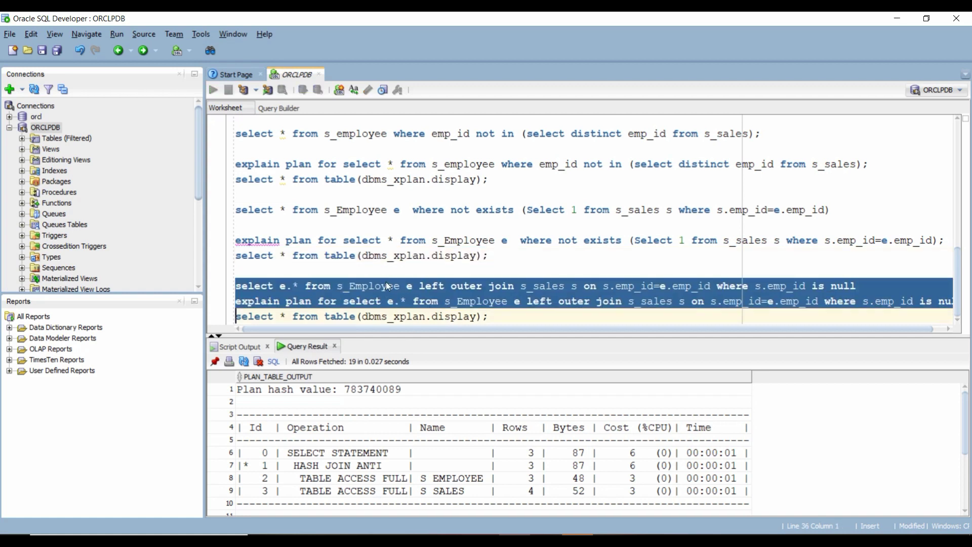
{"action": "key", "text": "ctrl+Return"}
{"action": "left_click", "coordinate": [448, 302]}
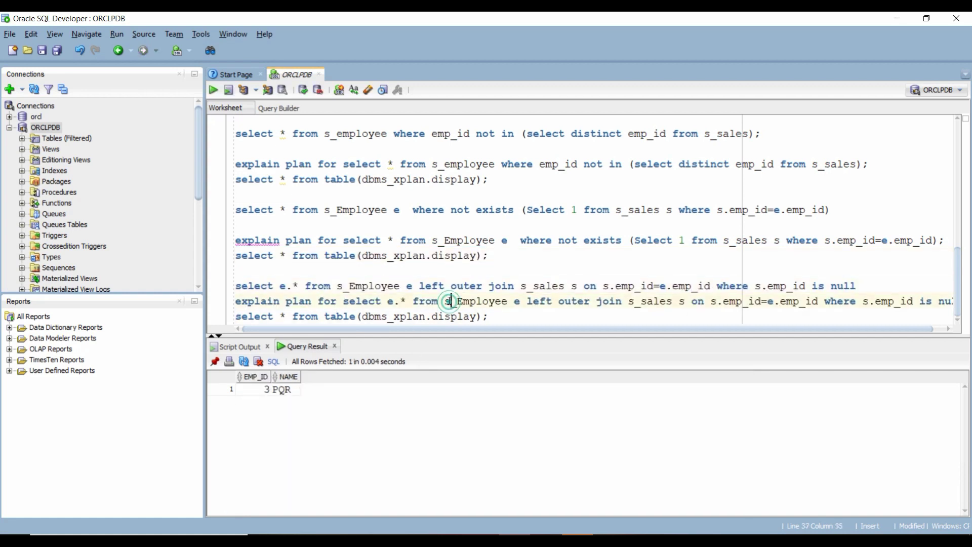
{"action": "triple_click", "coordinate": [449, 301]}
{"action": "key", "text": "ctrl+Return"}
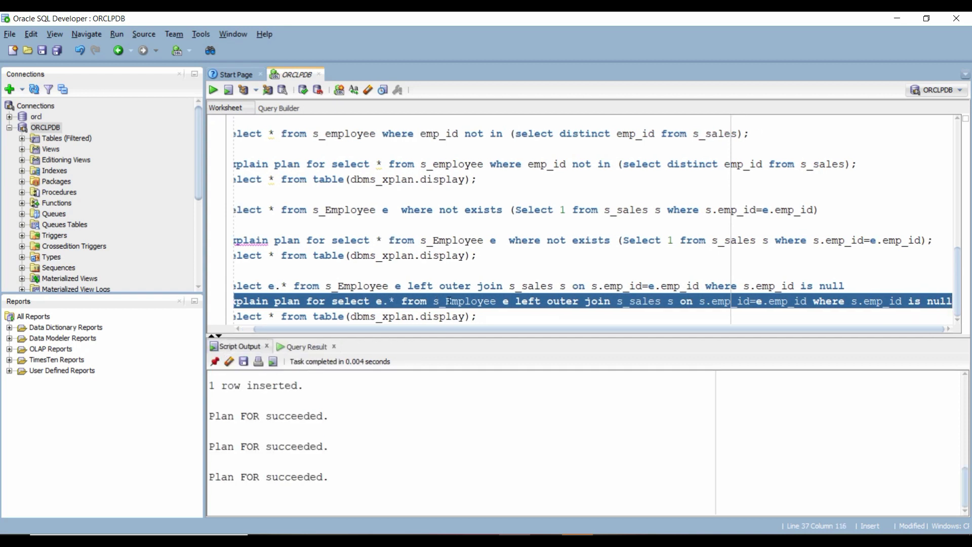
{"action": "left_click", "coordinate": [338, 317]}
{"action": "triple_click", "coordinate": [338, 316]}
{"action": "key", "text": "ctrl+Return"}
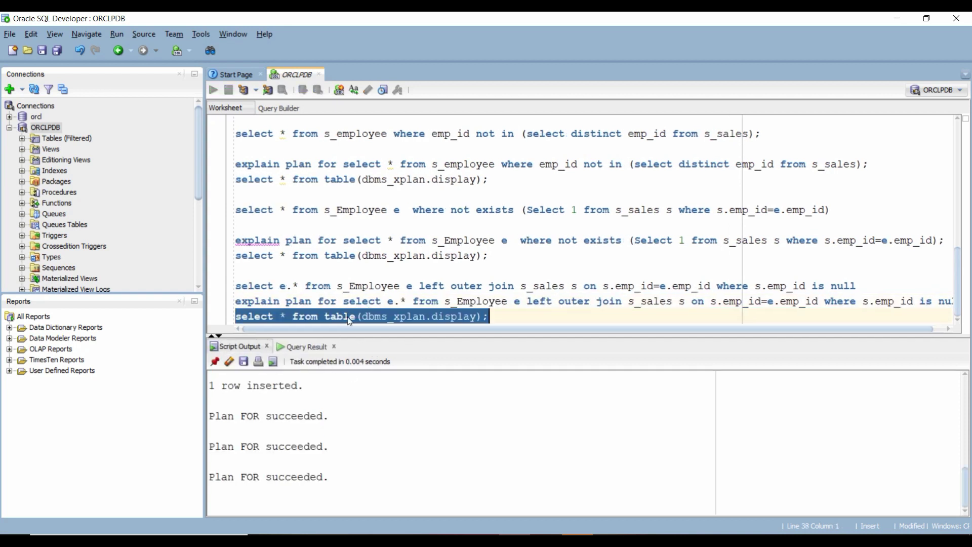